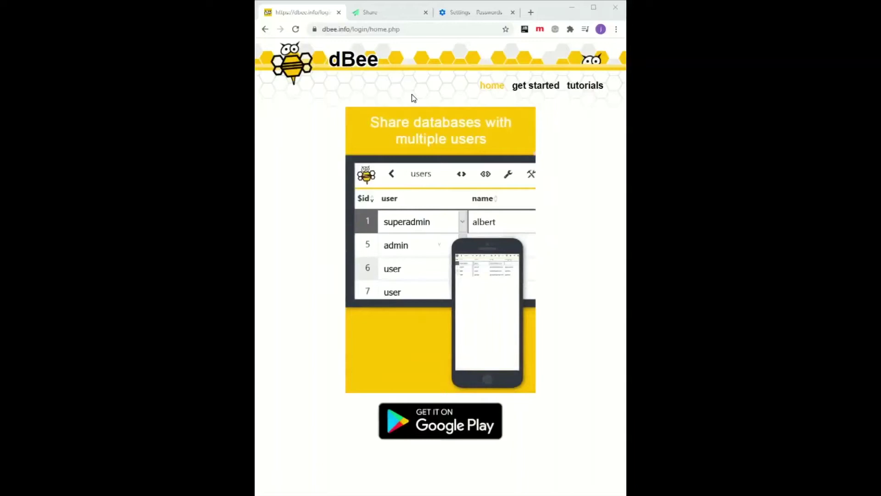
Follow the 'get started' link from the dBee home page to the Welcome to dBee page.
{"action": "left_click", "coordinate": [544, 88]}
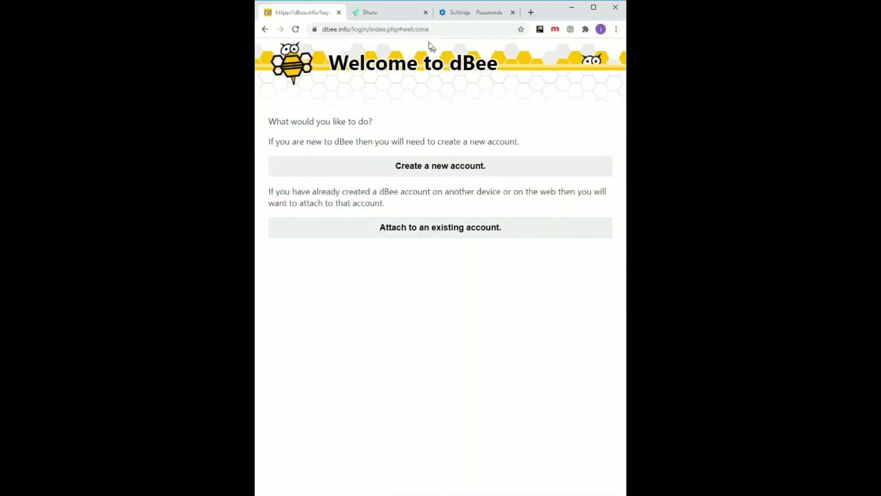
Switch to the Share browser tab with the gonative.io phone-emulator preview.
{"action": "left_click", "coordinate": [385, 13]}
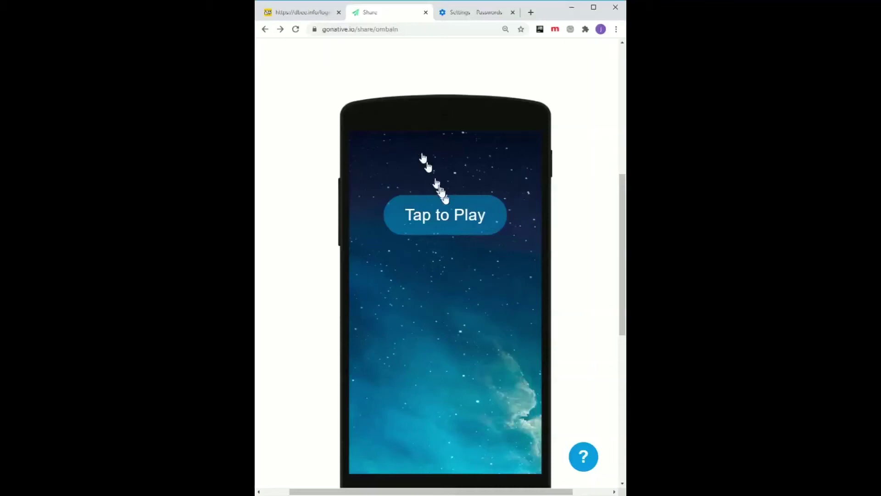
Launch the dBee app with 'Tap to Play' in the emulator, then return to the dBee website.
{"action": "left_click", "coordinate": [441, 217]}
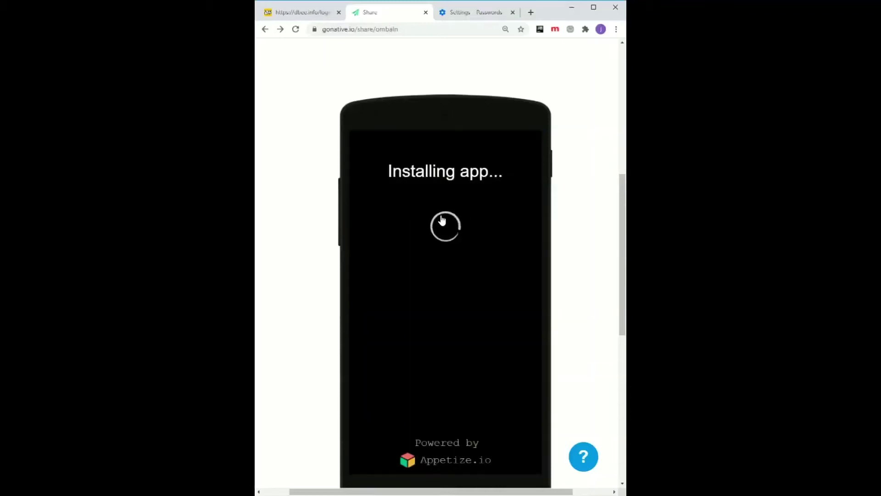
{"action": "scroll", "coordinate": [620, 211], "scroll_direction": "down", "scroll_amount": 1}
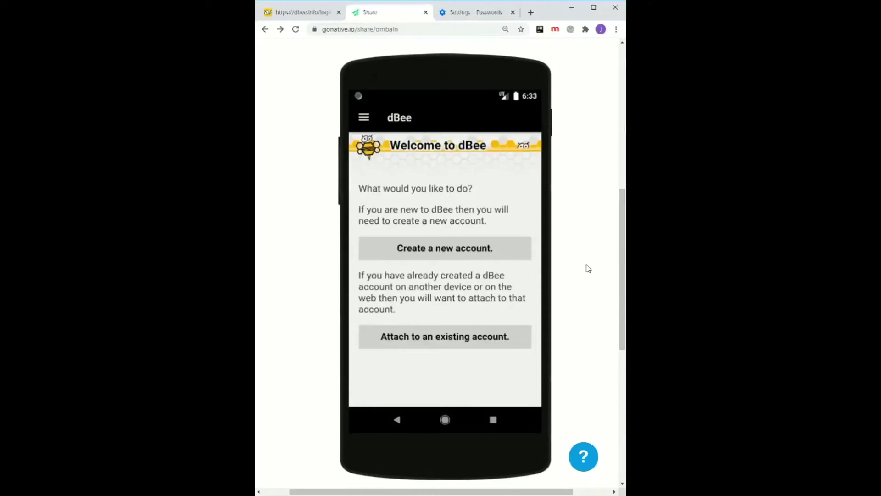
{"action": "left_click", "coordinate": [303, 16]}
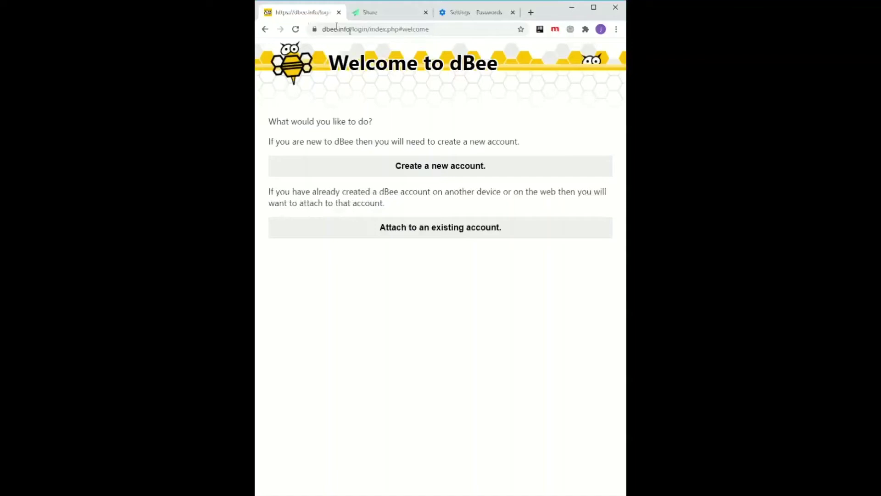
Choose 'Create a new account.' and continue to the Create account form.
{"action": "left_click", "coordinate": [443, 166]}
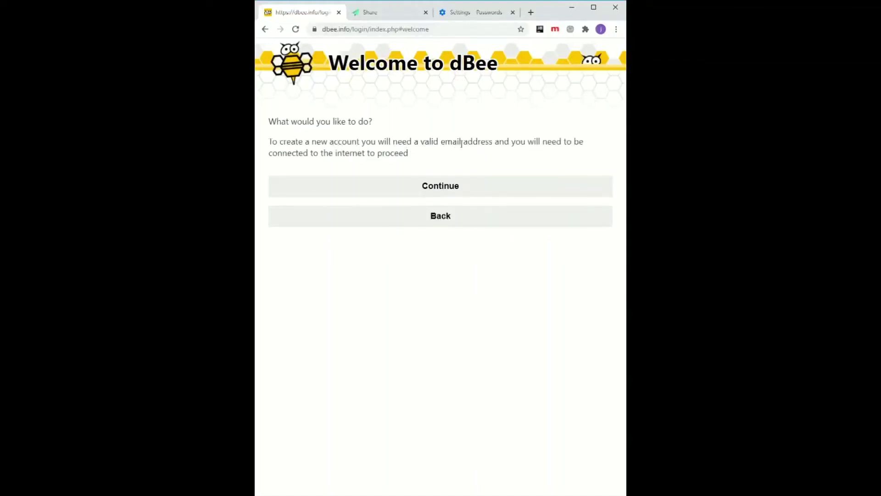
{"action": "left_click", "coordinate": [442, 191]}
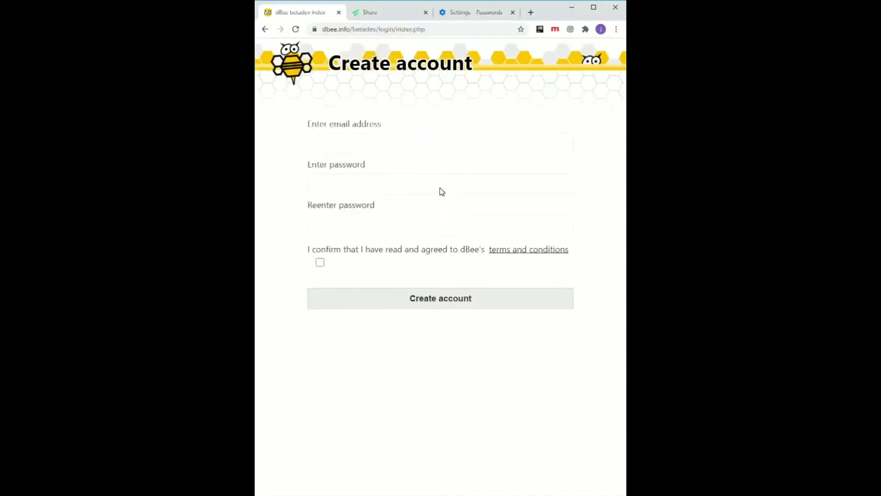
Register with the account e-mail address and password, confirm the password, and accept the terms.
{"action": "left_click", "coordinate": [387, 146]}
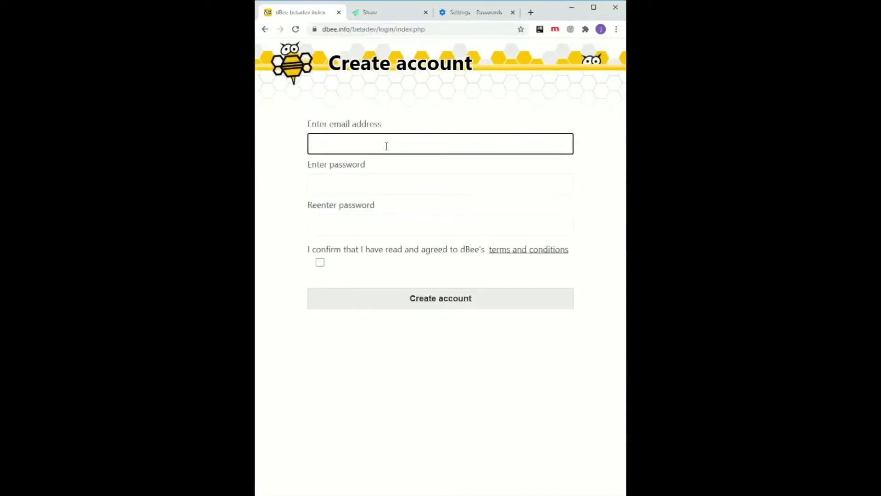
{"action": "key", "text": "Tab"}
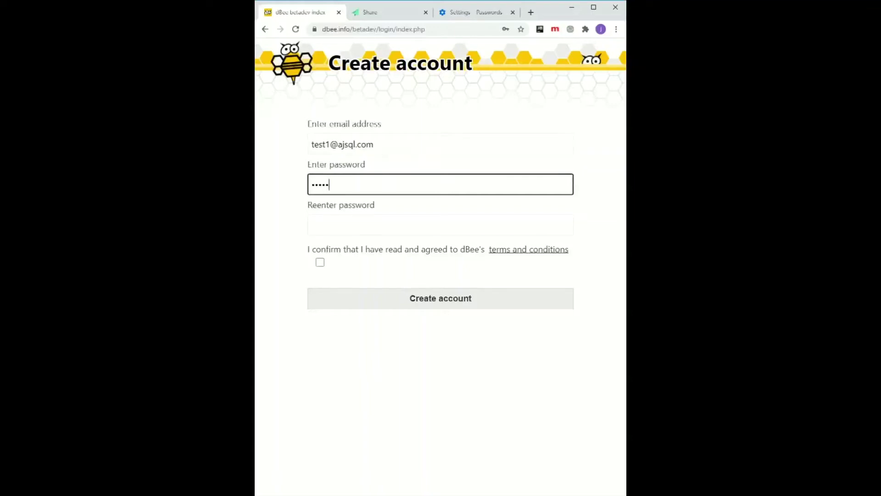
{"action": "left_click", "coordinate": [327, 226]}
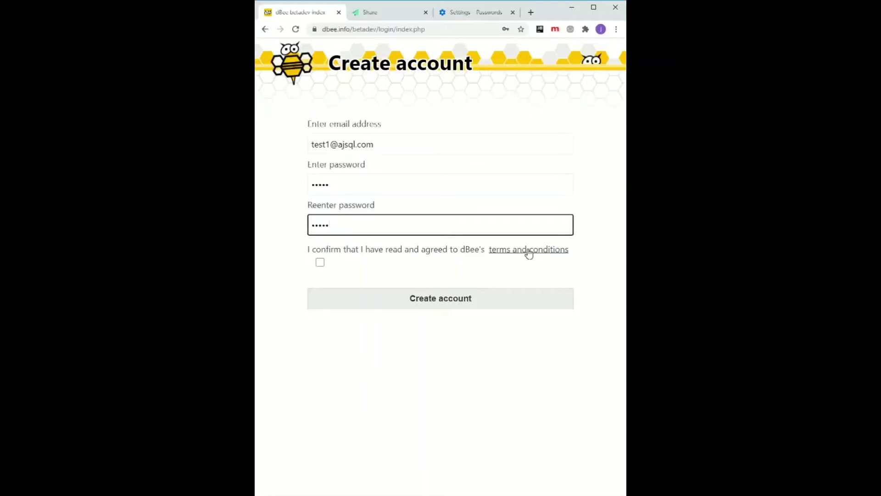
{"action": "left_click", "coordinate": [320, 262]}
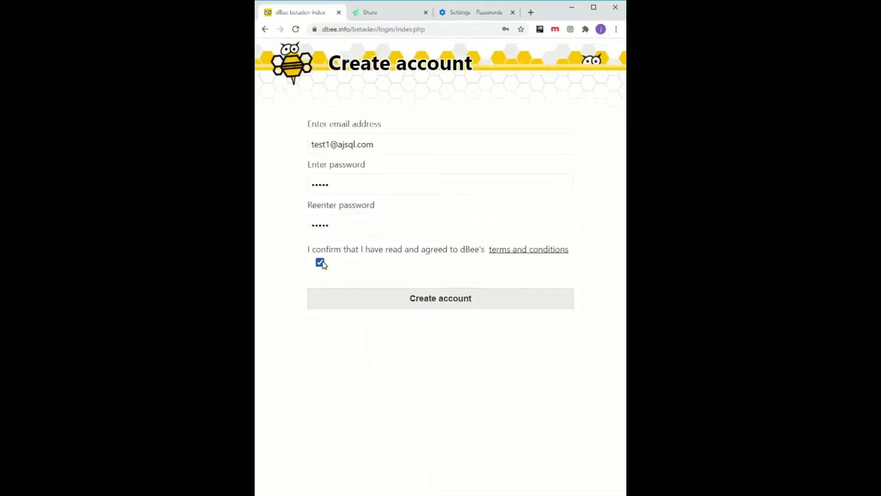
{"action": "left_click", "coordinate": [438, 304]}
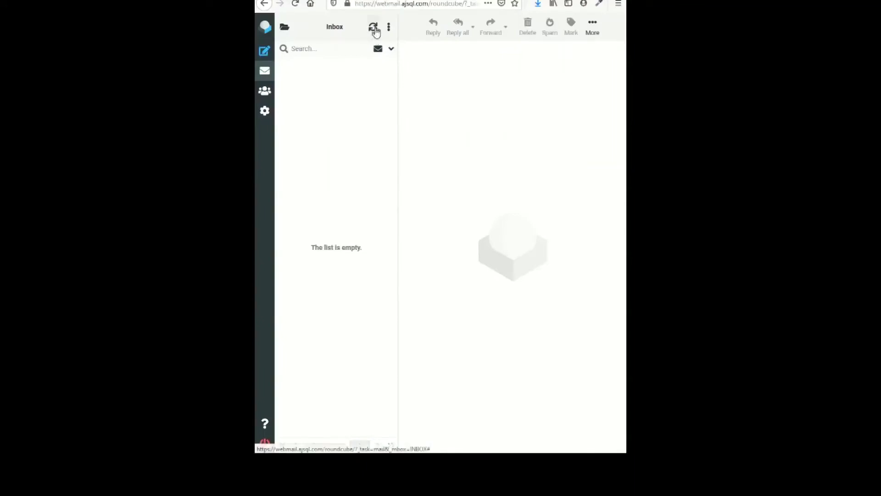
Refresh the Roundcube inbox and open the 'dBee: please confirm' message with the PIN.
{"action": "left_click", "coordinate": [374, 29]}
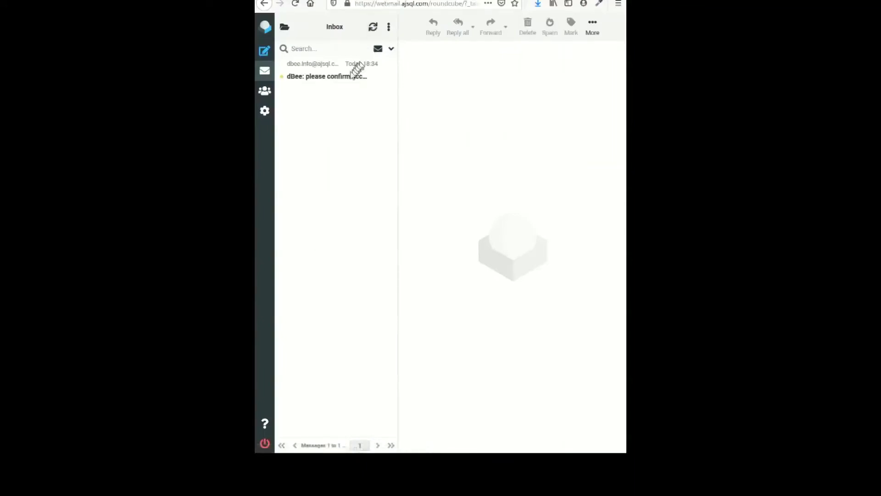
{"action": "left_click", "coordinate": [347, 79]}
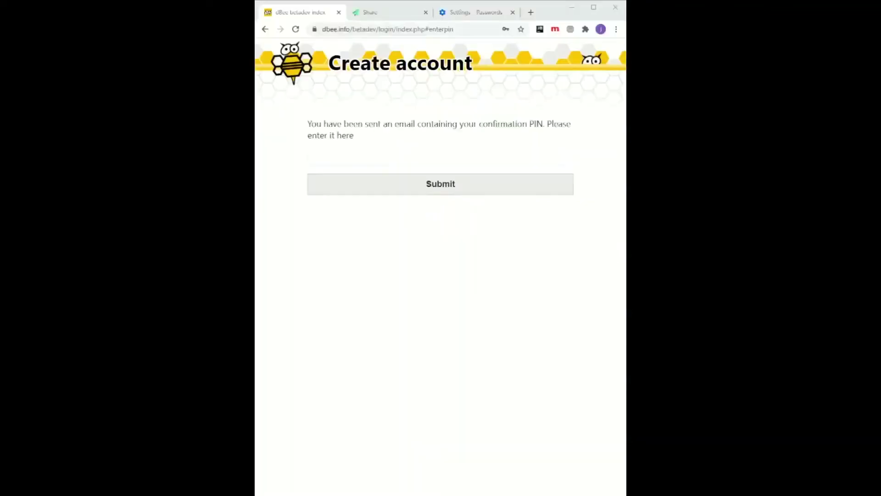
Enter the emailed confirmation PIN in dBee and submit it.
{"action": "left_click", "coordinate": [454, 154]}
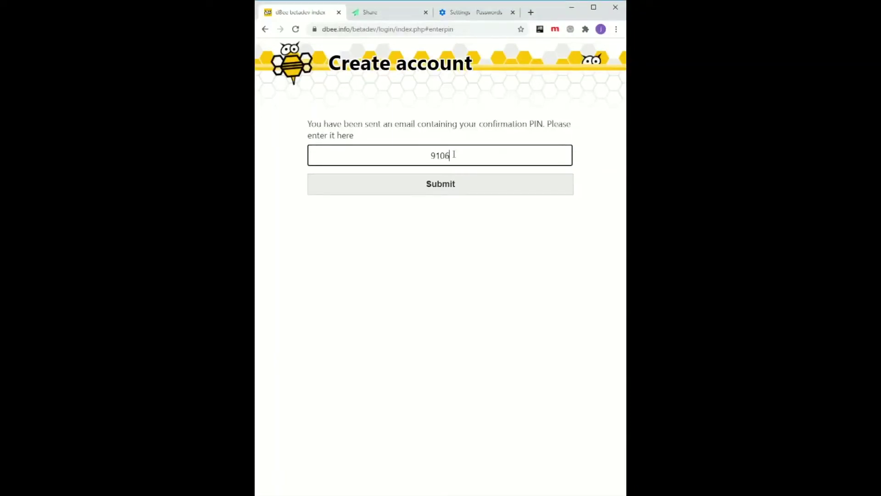
{"action": "left_click", "coordinate": [449, 183]}
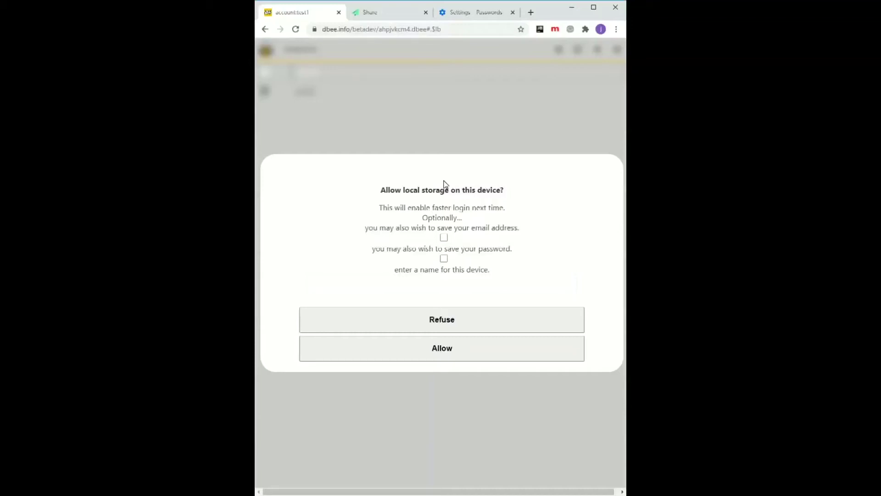
Allow local storage, saving e-mail and password, with device name 'lenovo laptop (chrome)'.
{"action": "left_click", "coordinate": [444, 238]}
{"action": "left_click", "coordinate": [443, 258]}
{"action": "left_click", "coordinate": [453, 284]}
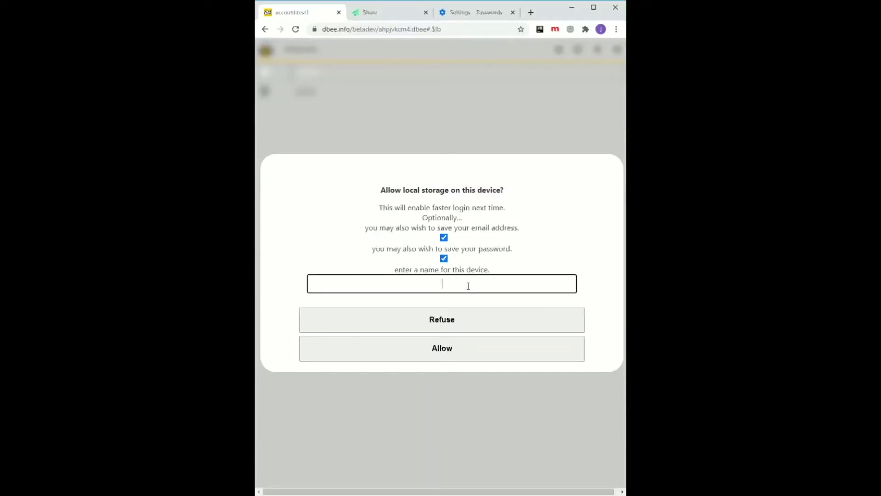
{"action": "type", "text": "lenovo"}
{"action": "type", "text": "laptop (chrome)"}
{"action": "left_click", "coordinate": [444, 352]}
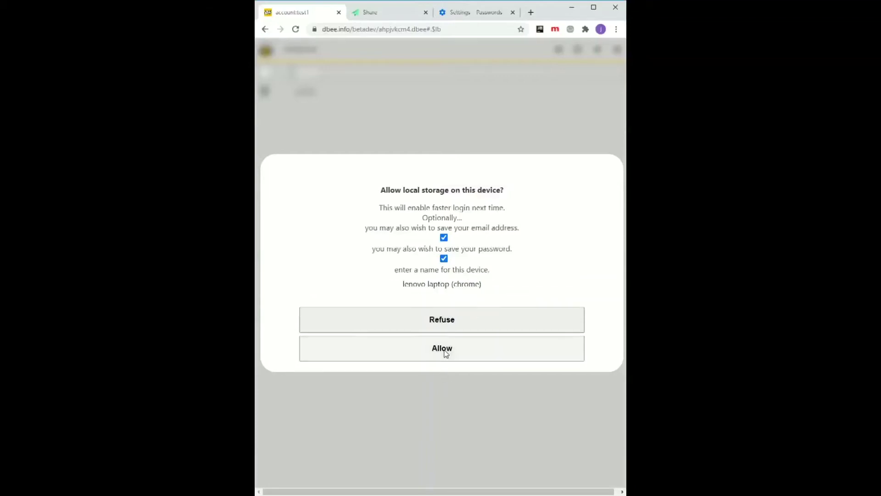
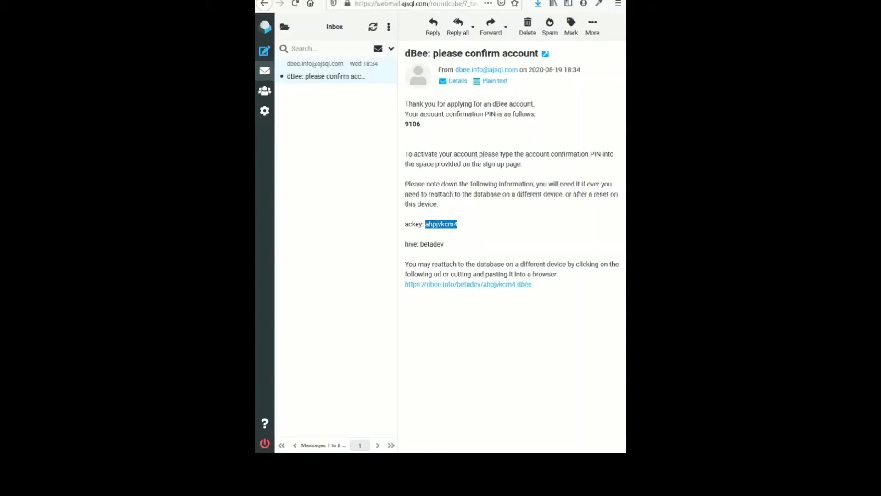
Copy the account key from the dBee confirmation email and return to the emulator window.
{"action": "key", "text": "alt+Tab"}
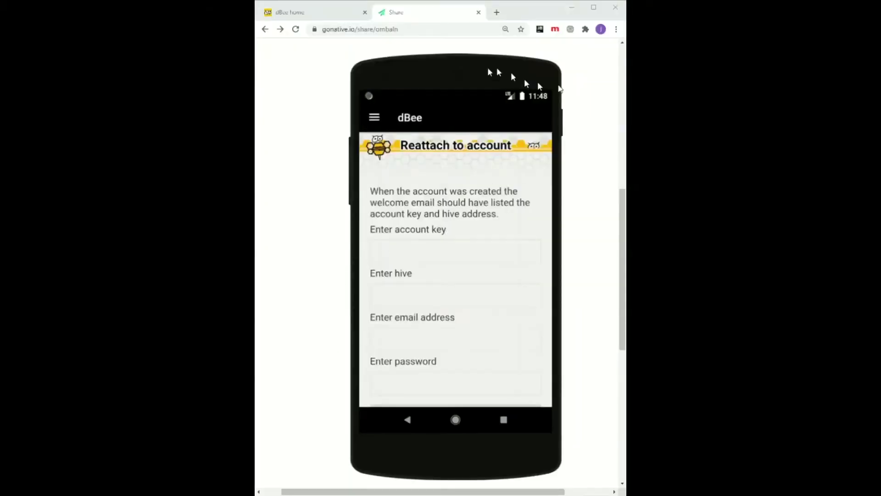
Paste the copied account key and enter 'betadev' as the hive.
{"action": "left_click", "coordinate": [408, 253]}
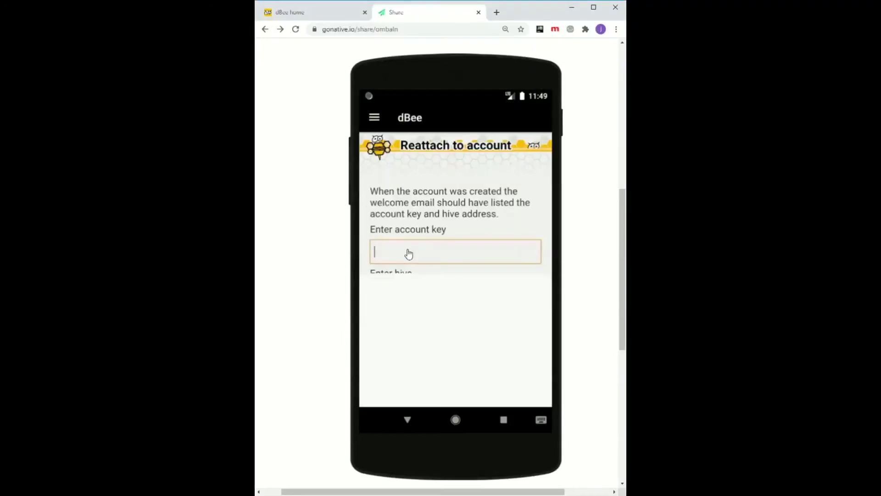
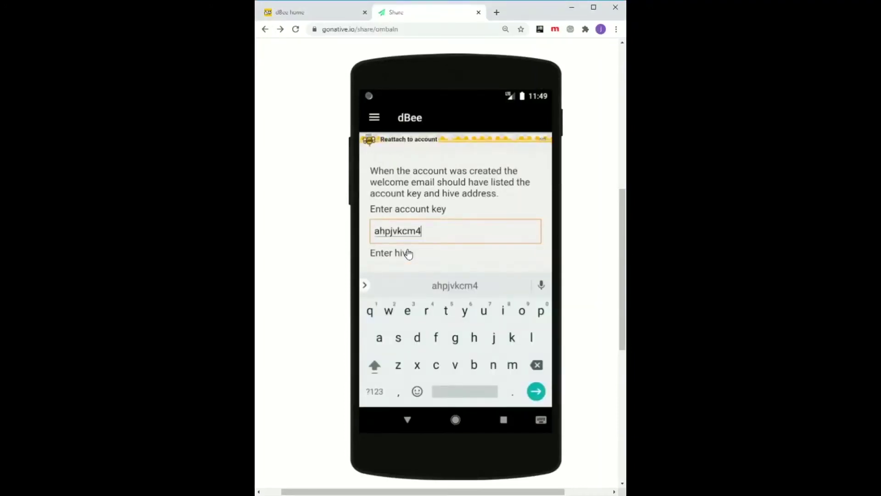
{"action": "scroll", "coordinate": [431, 213], "scroll_direction": "down", "scroll_amount": 1}
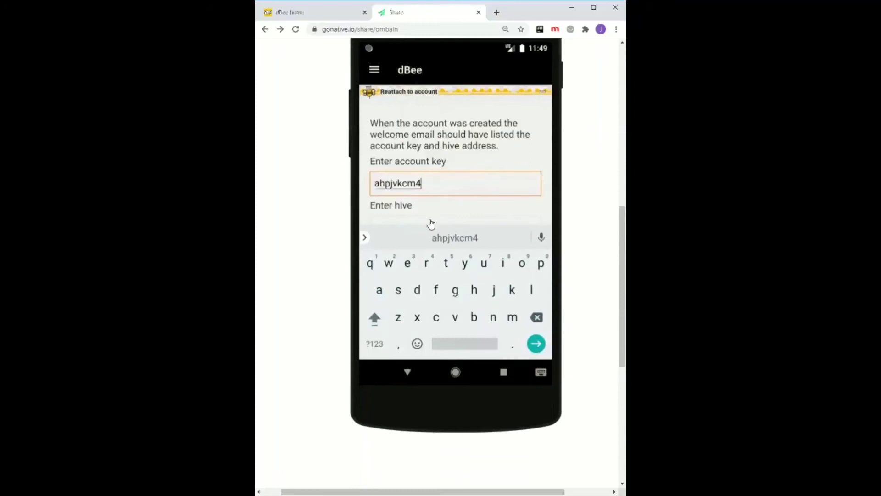
{"action": "left_click", "coordinate": [431, 224]}
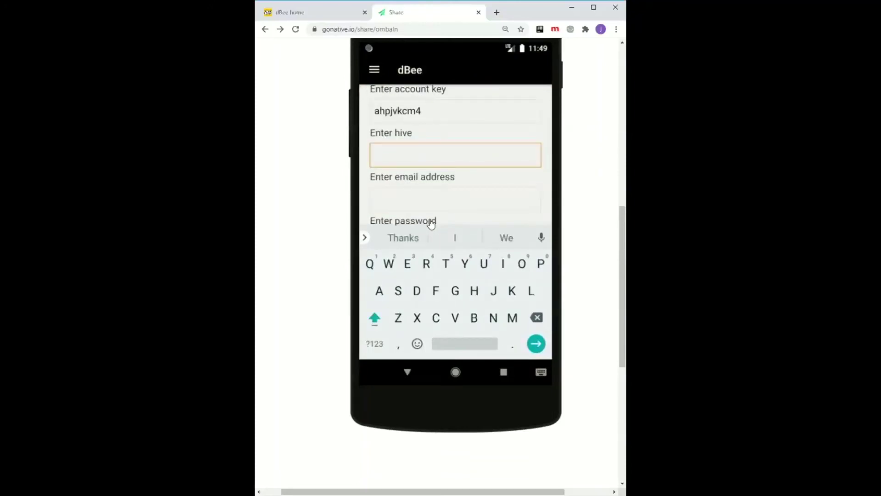
{"action": "type", "text": "betadev"}
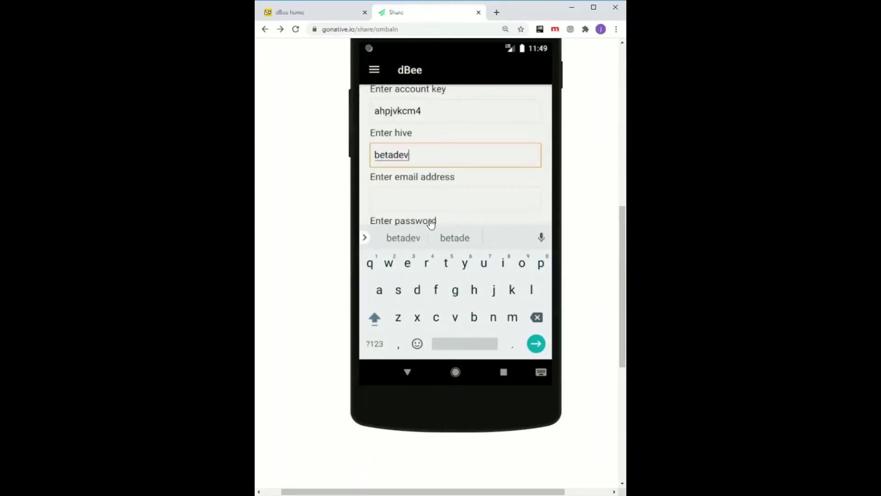
Fill in the account e-mail and password, then attach the phone to the account.
{"action": "left_click", "coordinate": [450, 203]}
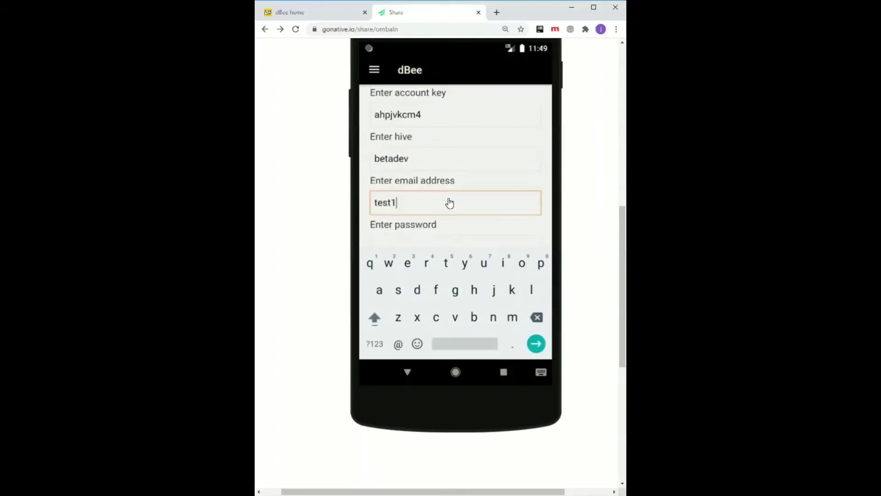
{"action": "left_click", "coordinate": [399, 344]}
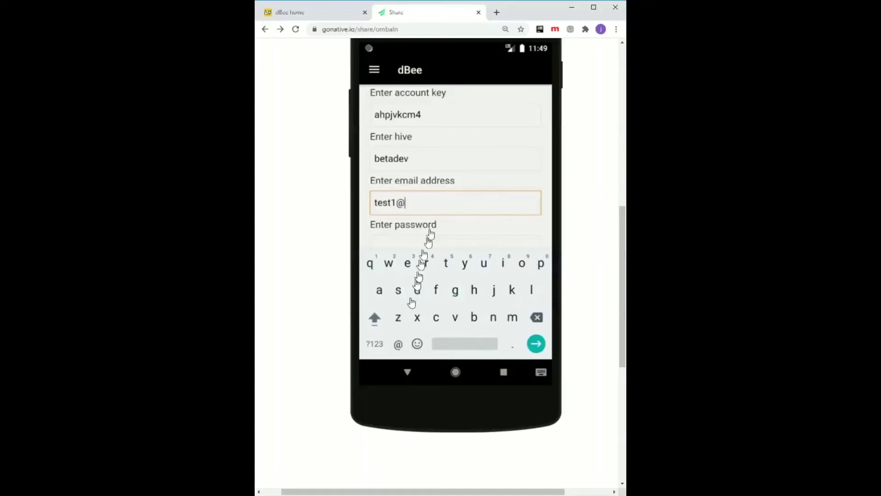
{"action": "left_click", "coordinate": [432, 207]}
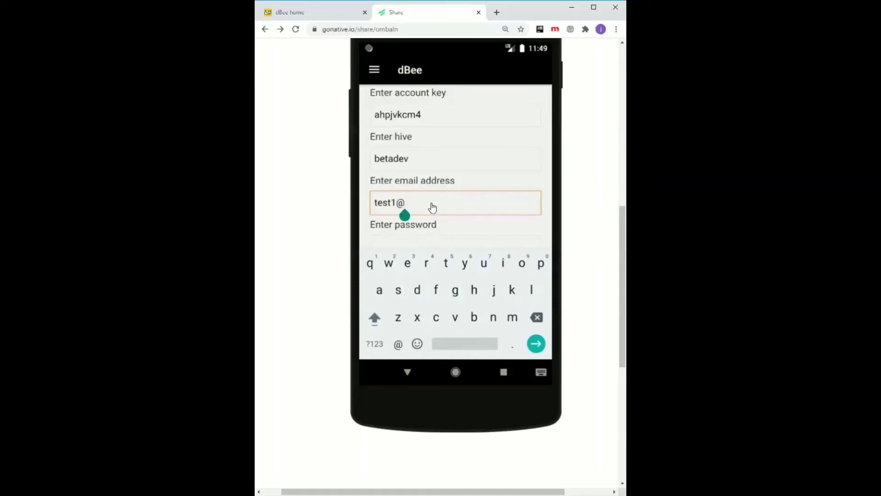
{"action": "type", "text": "ajsql.com"}
{"action": "left_click", "coordinate": [414, 247]}
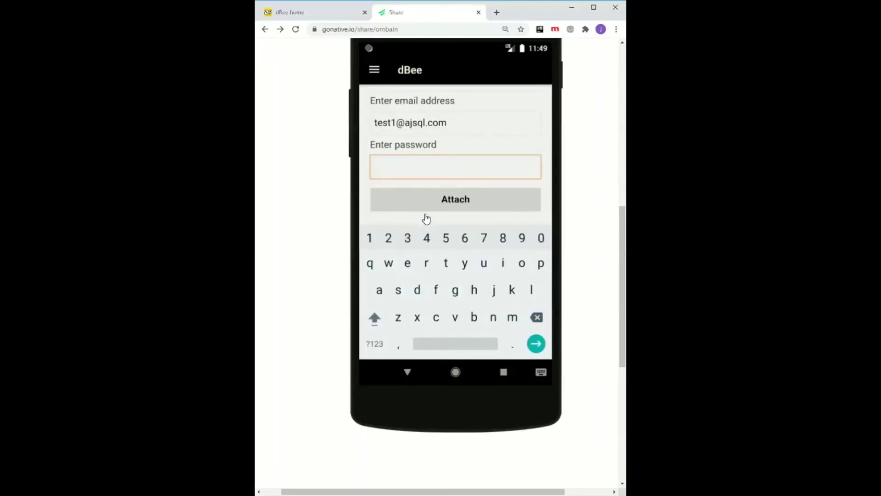
{"action": "left_click", "coordinate": [457, 197]}
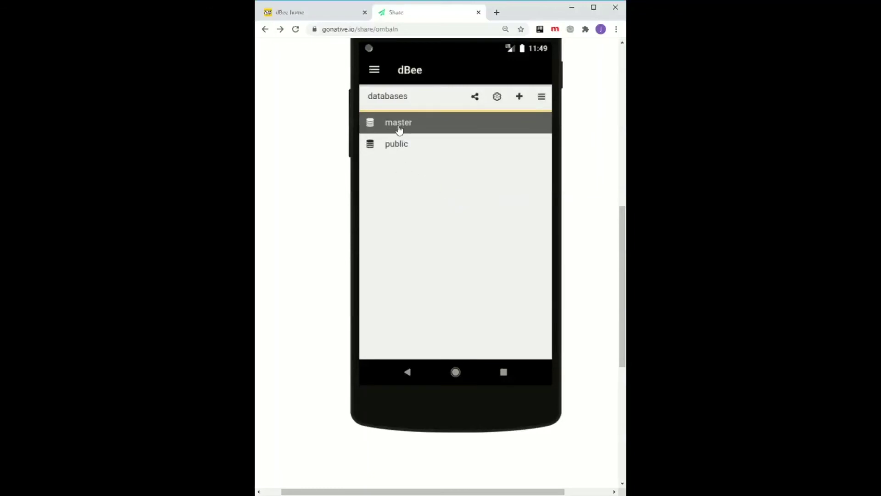
Create a new object of type table named 'android' in the master database.
{"action": "left_click", "coordinate": [399, 129]}
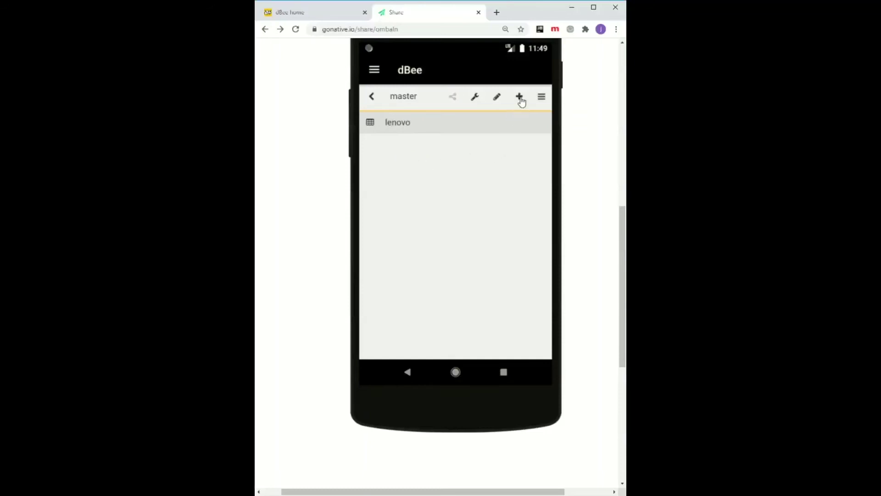
{"action": "left_click", "coordinate": [521, 99]}
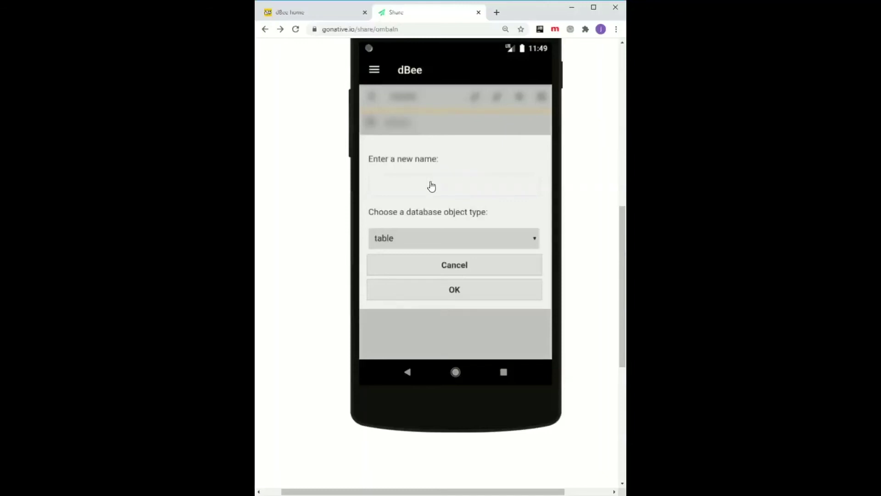
{"action": "left_click", "coordinate": [430, 188]}
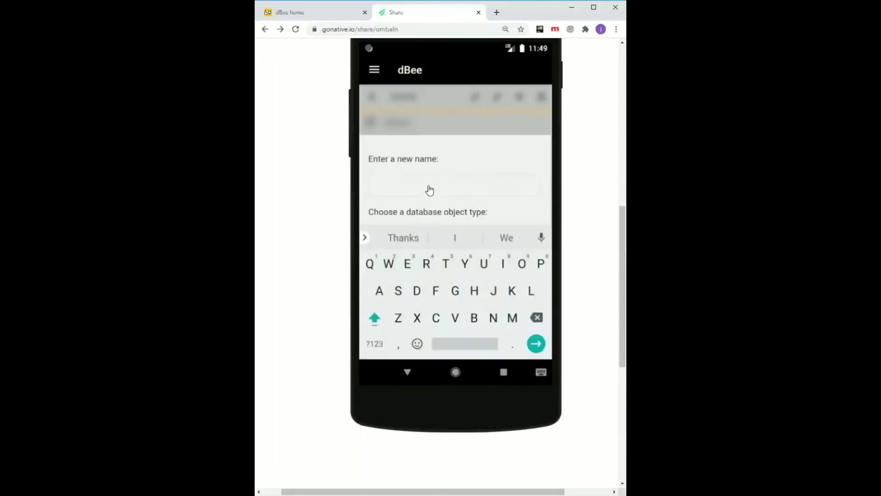
{"action": "type", "text": "an"}
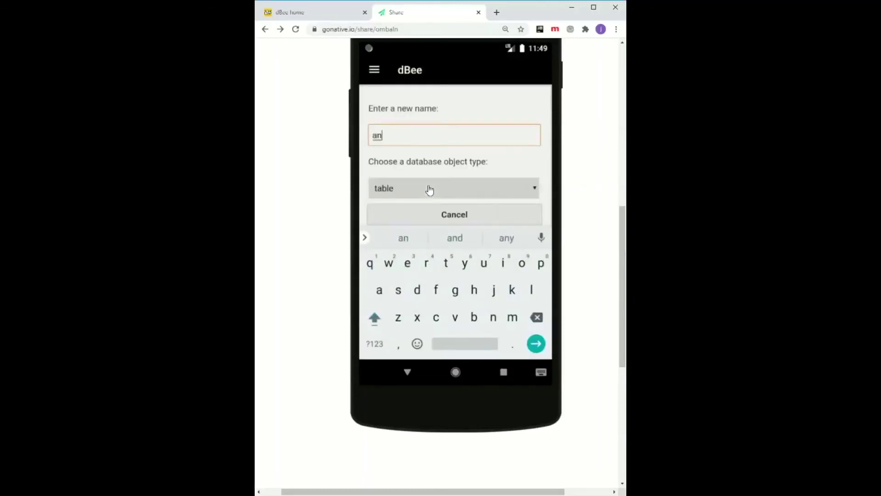
{"action": "type", "text": "droid"}
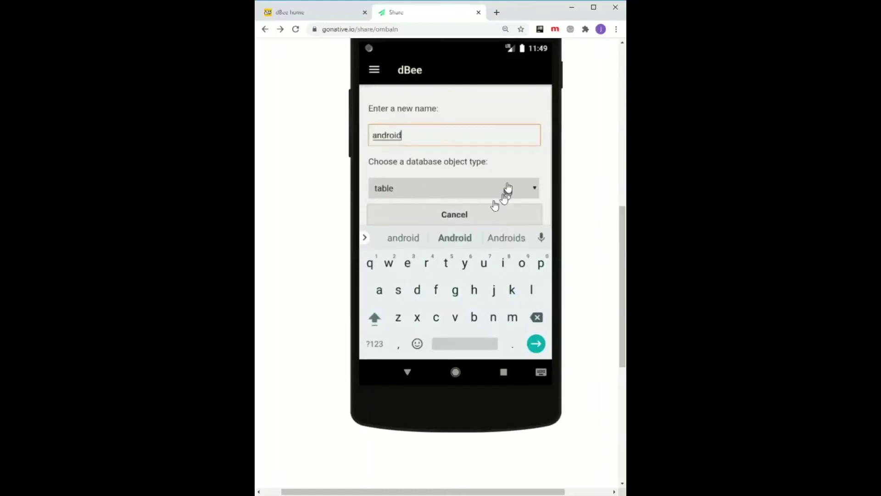
{"action": "scroll", "coordinate": [508, 177], "scroll_direction": "down", "scroll_amount": 1}
{"action": "scroll", "coordinate": [510, 176], "scroll_direction": "up", "scroll_amount": 1}
{"action": "left_click", "coordinate": [513, 177]}
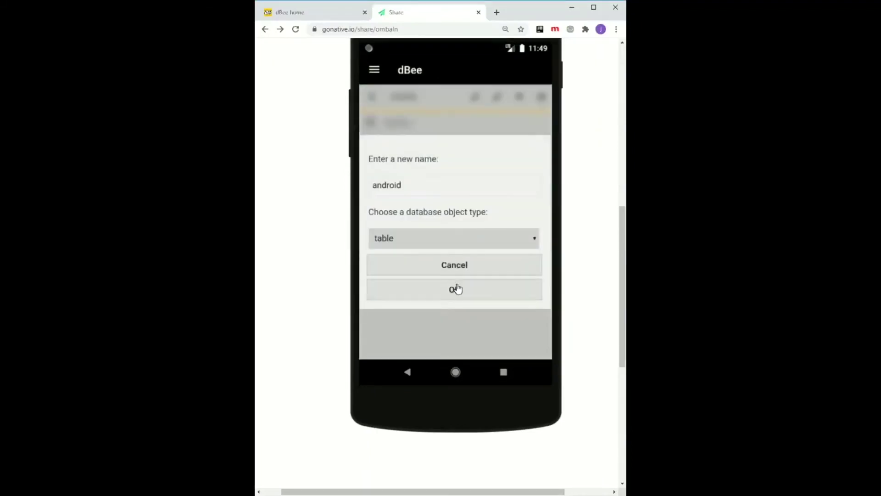
{"action": "left_click", "coordinate": [456, 289]}
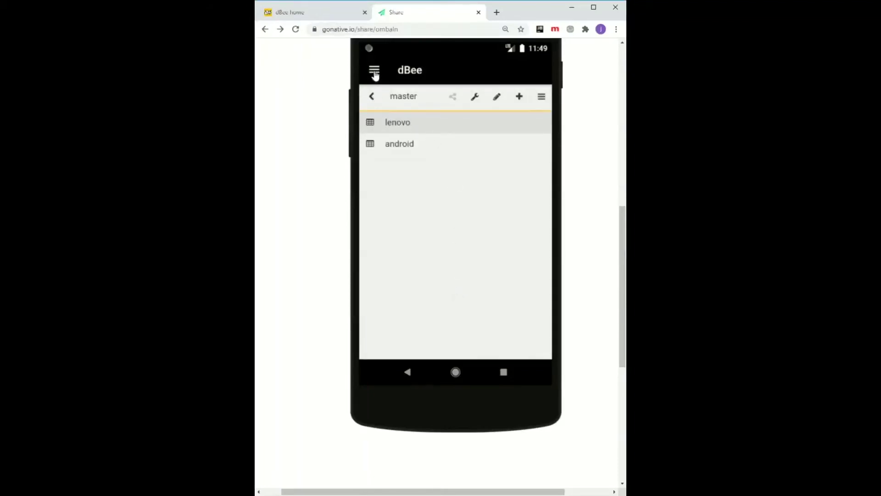
Save and close the new table on the phone, then log in to the dBee web app.
{"action": "scroll", "coordinate": [408, 118], "scroll_direction": "up", "scroll_amount": 1}
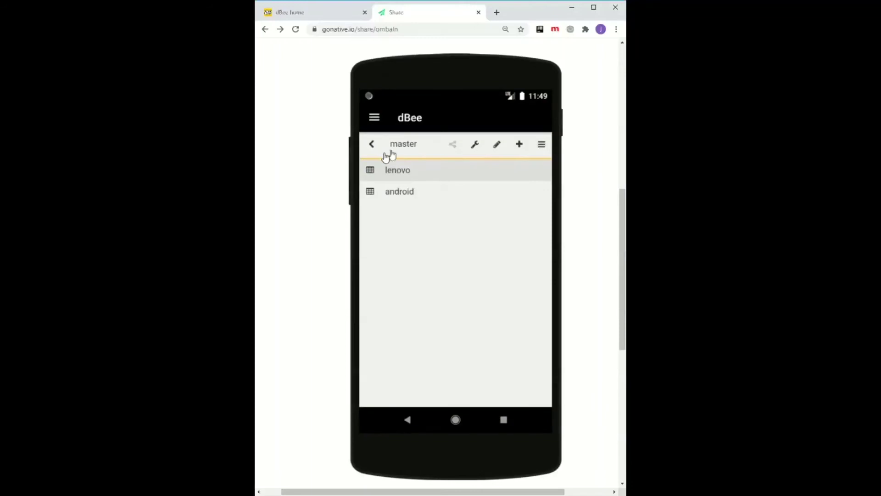
{"action": "left_click", "coordinate": [375, 119]}
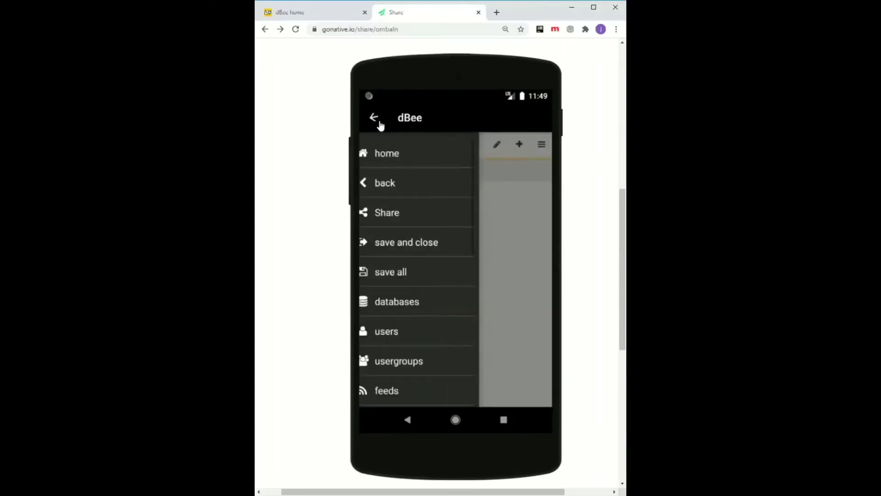
{"action": "left_click", "coordinate": [400, 244]}
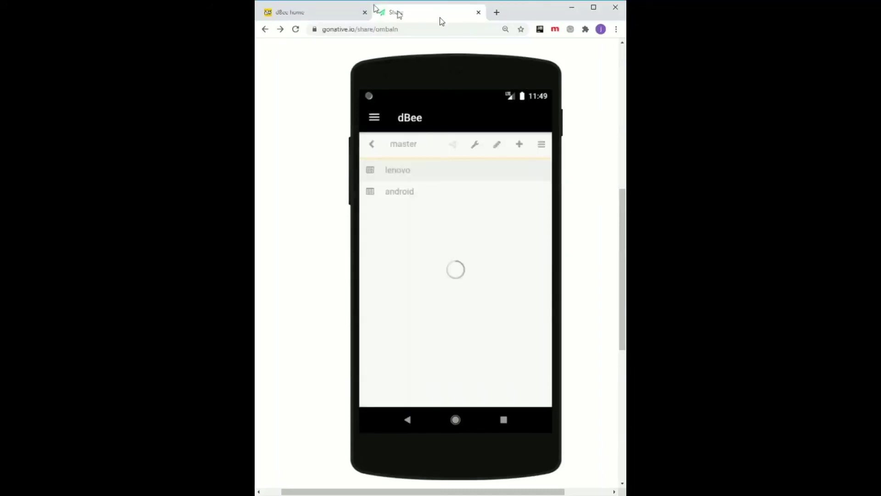
{"action": "left_click", "coordinate": [317, 13]}
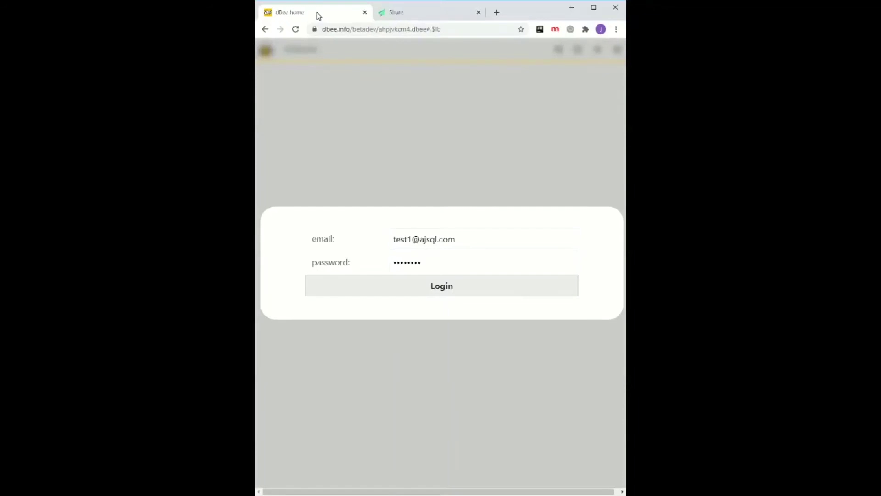
{"action": "left_click", "coordinate": [444, 288]}
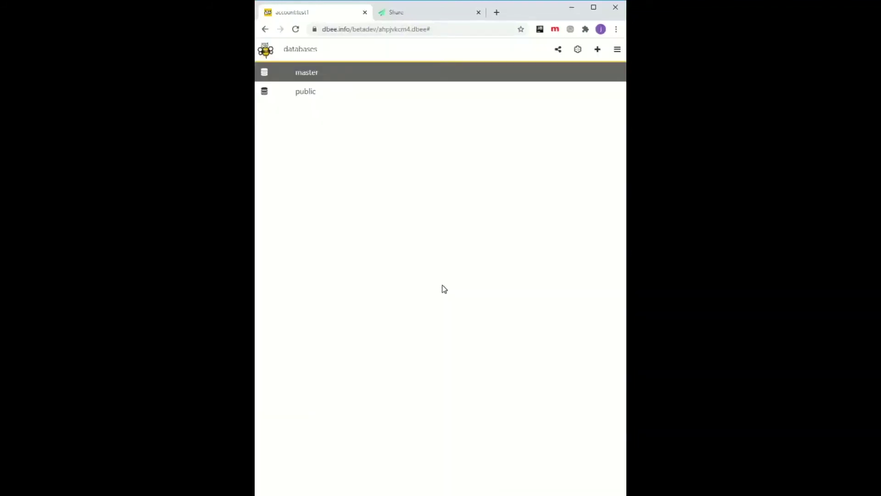
Open the master database's empty android table in the web app.
{"action": "left_click", "coordinate": [308, 78]}
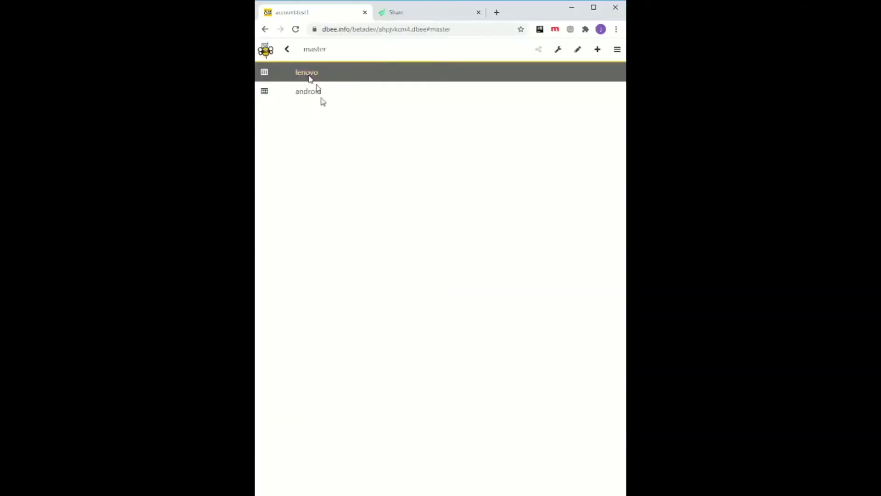
{"action": "left_click", "coordinate": [317, 94]}
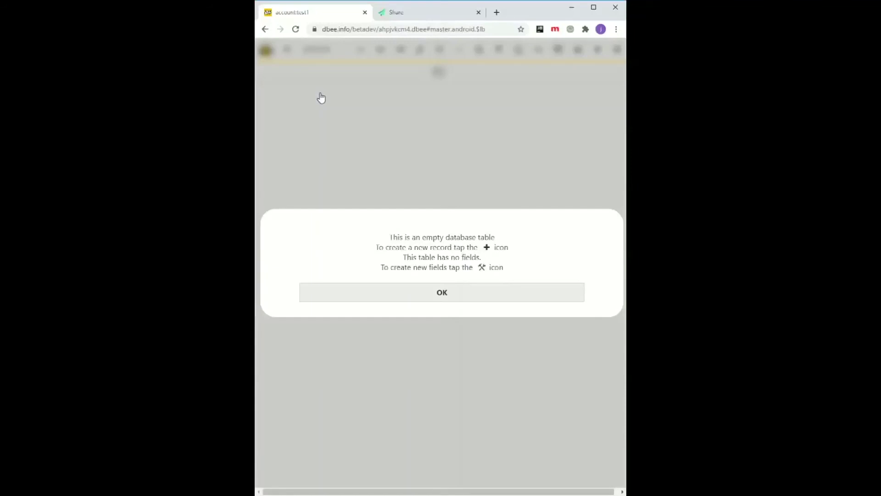
{"action": "left_click", "coordinate": [420, 289]}
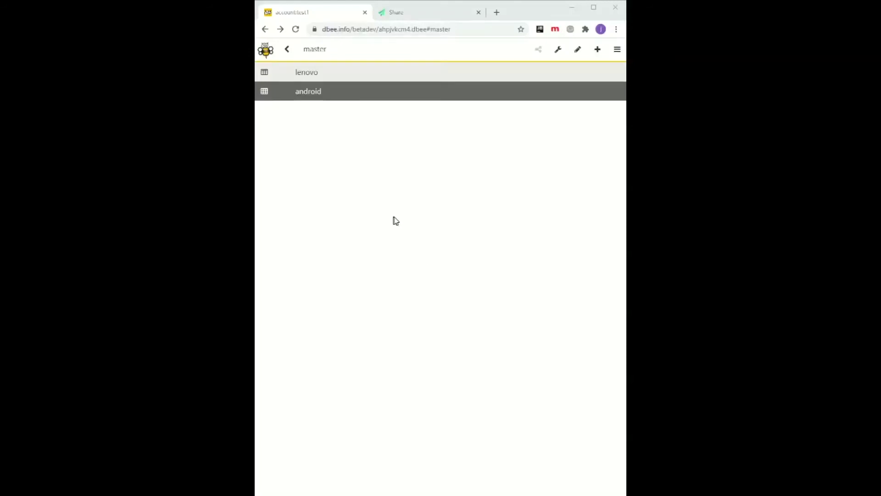
Edit the device name and apply the device settings for 'lenovo laptop (chrome)'.
{"action": "left_click", "coordinate": [266, 50]}
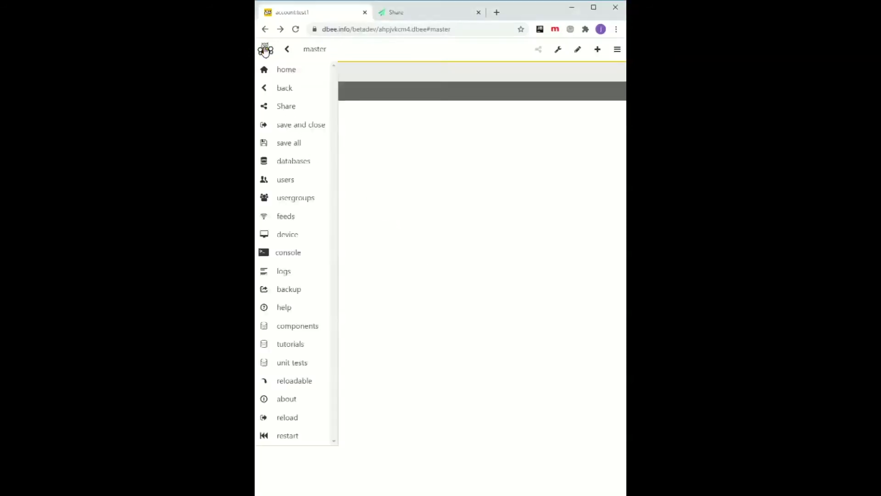
{"action": "left_click", "coordinate": [281, 235]}
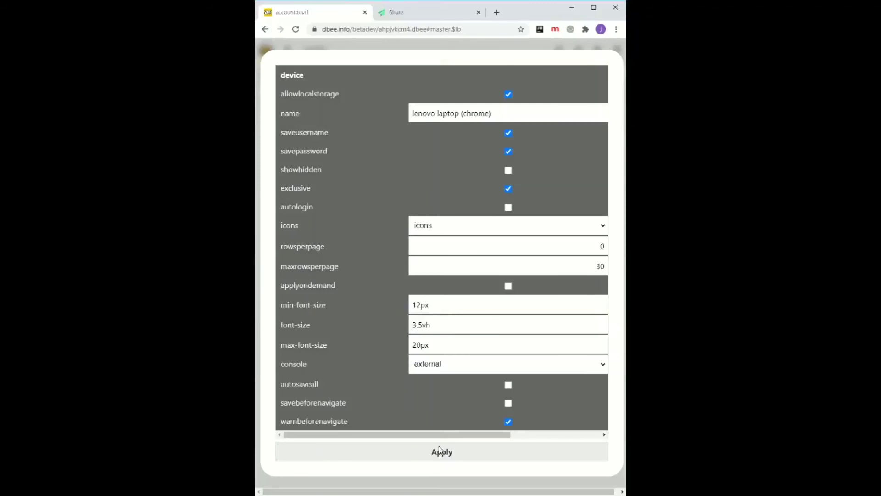
{"action": "left_click", "coordinate": [518, 111]}
{"action": "left_click", "coordinate": [438, 448]}
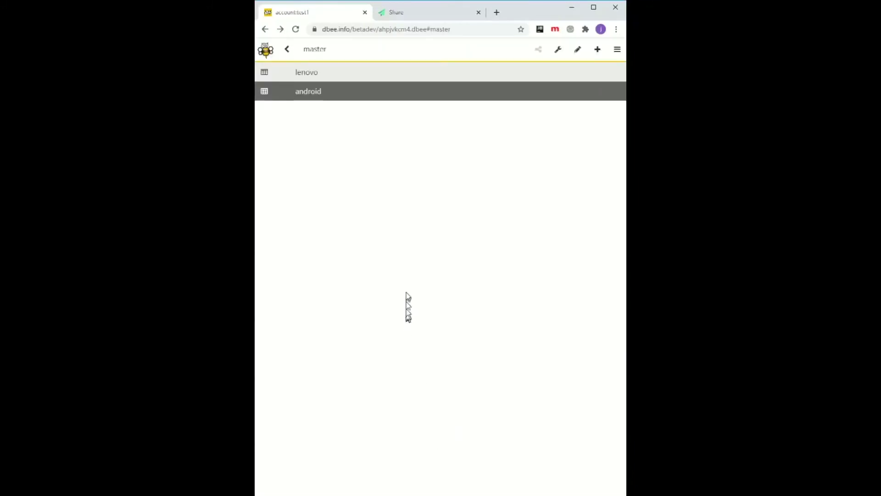
Check the account e-mail in the users table, then switch to the Android emulator.
{"action": "left_click", "coordinate": [269, 51]}
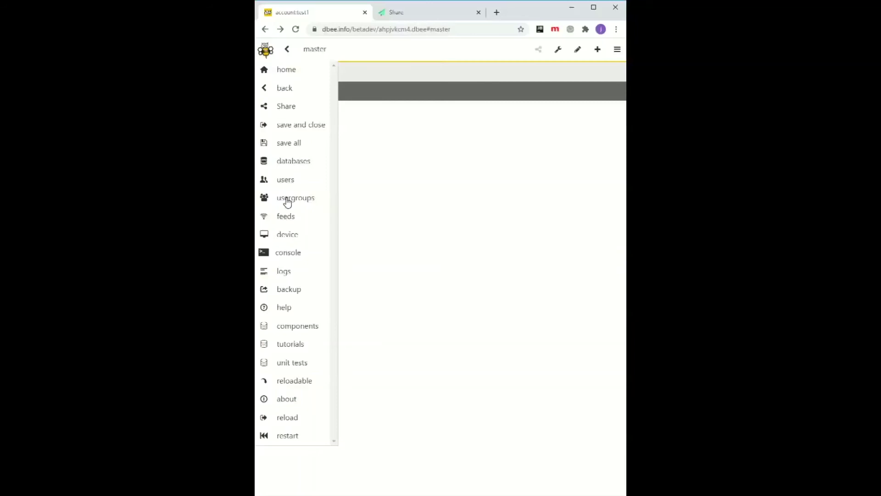
{"action": "left_click", "coordinate": [286, 181]}
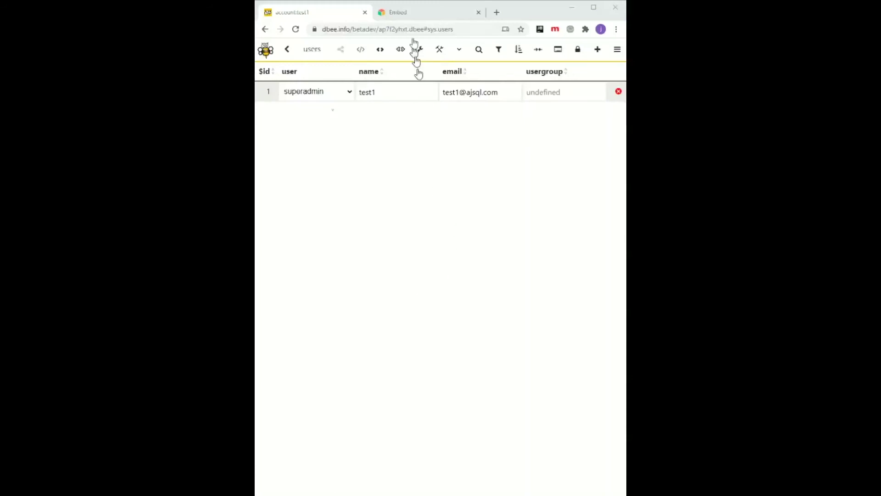
{"action": "left_click", "coordinate": [414, 18]}
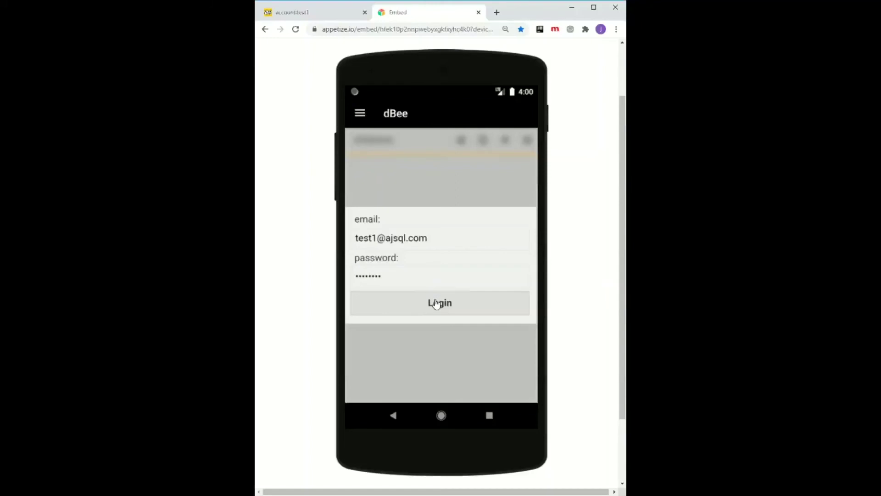
Log in on the emulator, unlock public and master read-write, and return to the web app.
{"action": "left_click", "coordinate": [436, 303]}
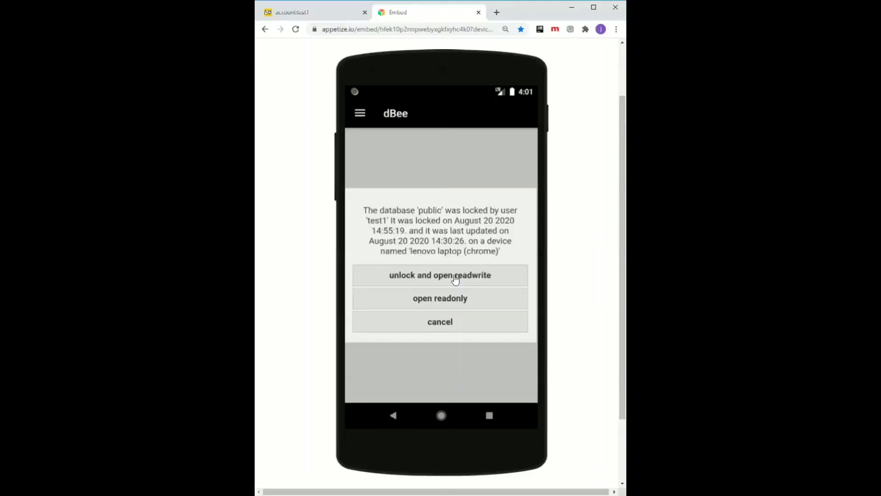
{"action": "left_click", "coordinate": [455, 279]}
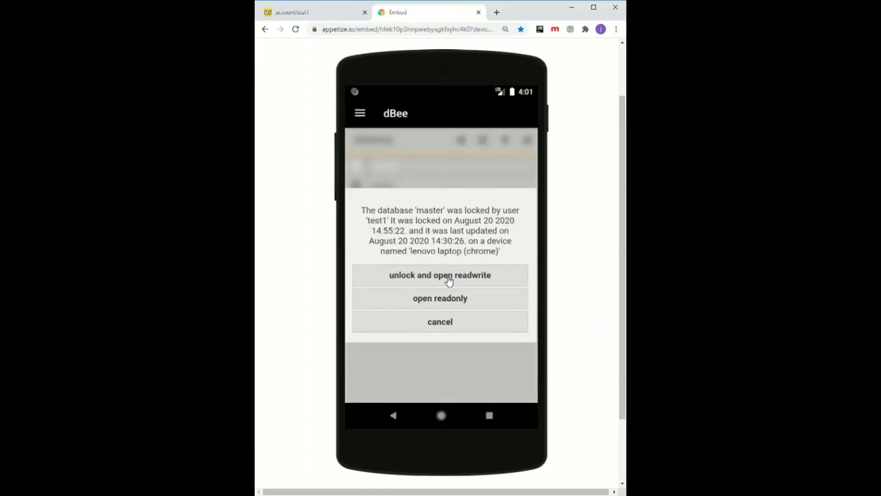
{"action": "left_click", "coordinate": [449, 280]}
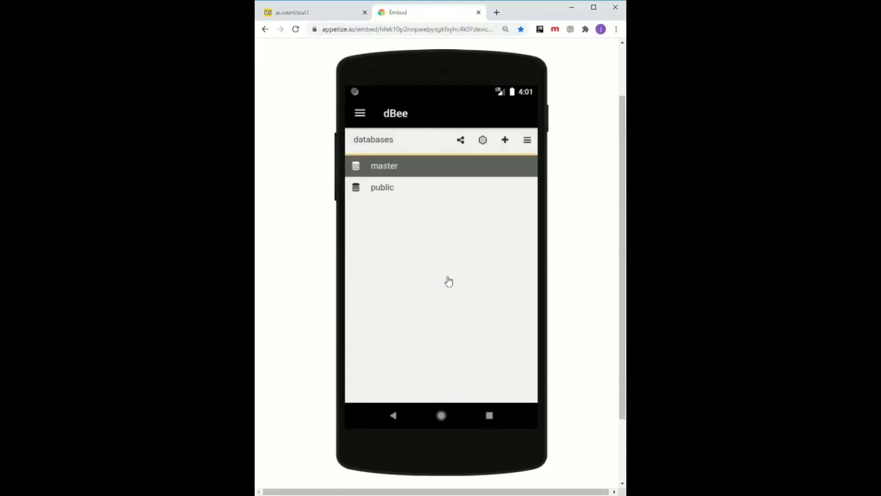
{"action": "left_click", "coordinate": [331, 19]}
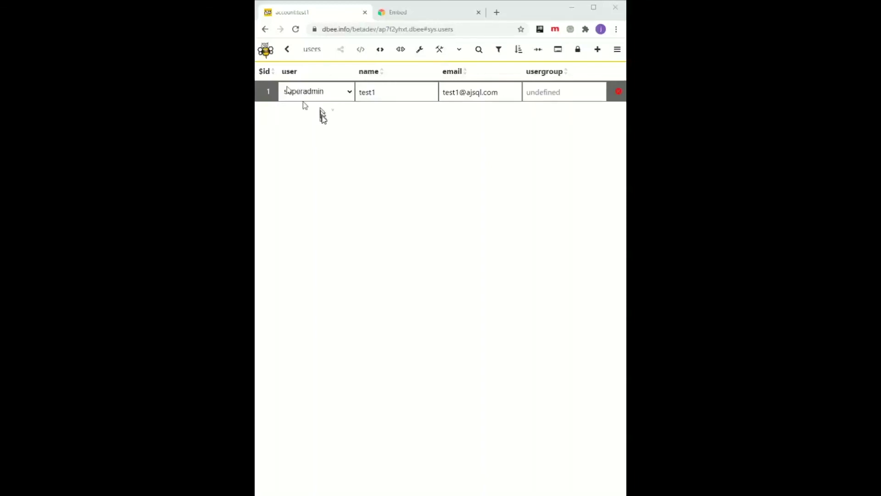
Open master's lenovo table and add three new records with ids 1 to 3.
{"action": "left_click", "coordinate": [267, 53]}
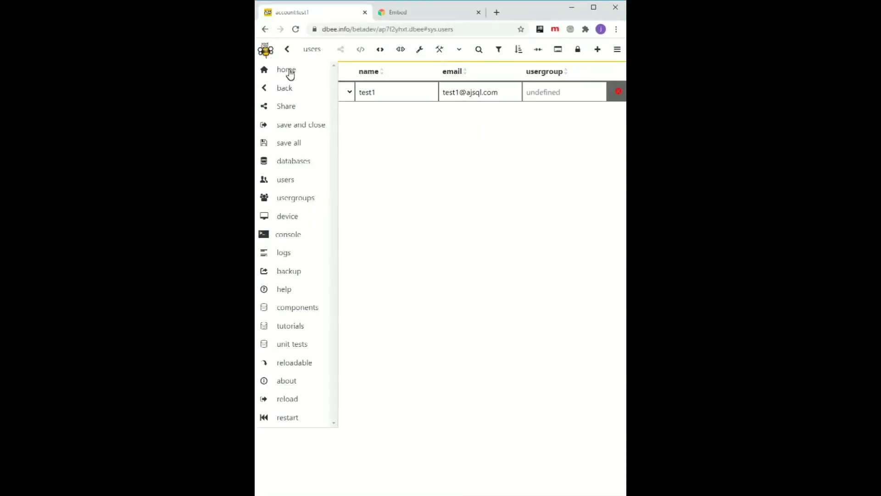
{"action": "left_click", "coordinate": [289, 71]}
{"action": "left_click", "coordinate": [315, 77]}
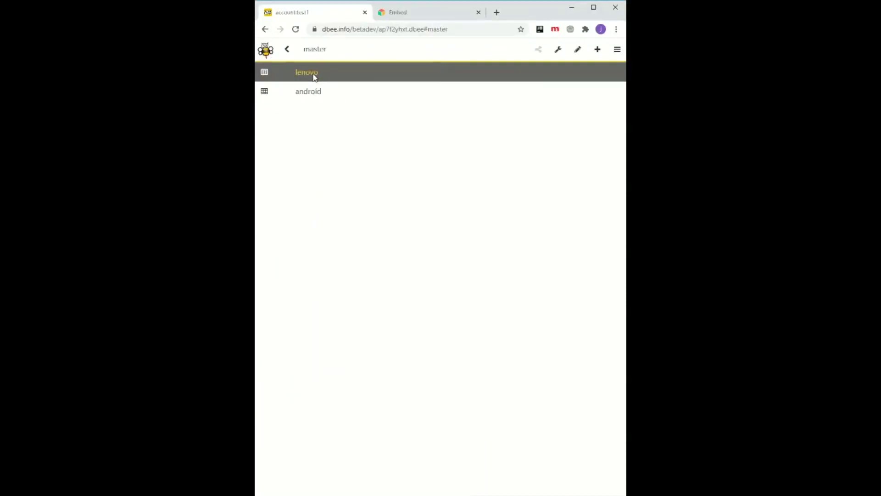
{"action": "left_click", "coordinate": [315, 75]}
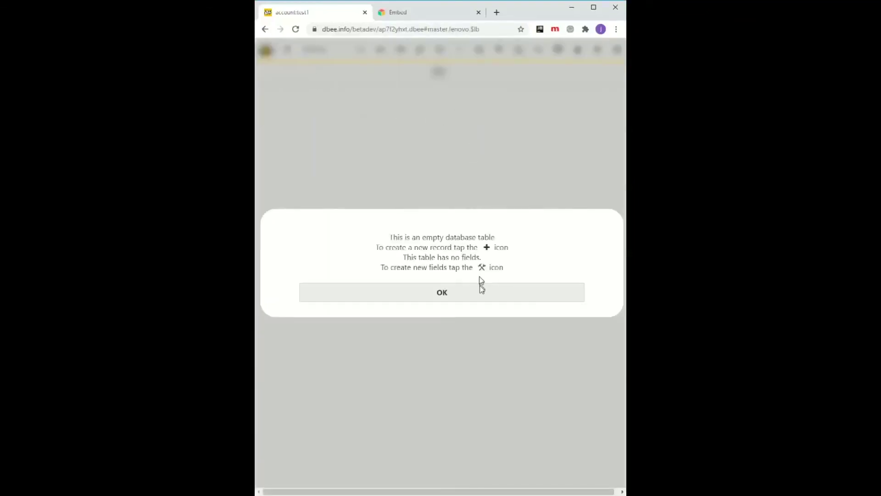
{"action": "left_click", "coordinate": [442, 292]}
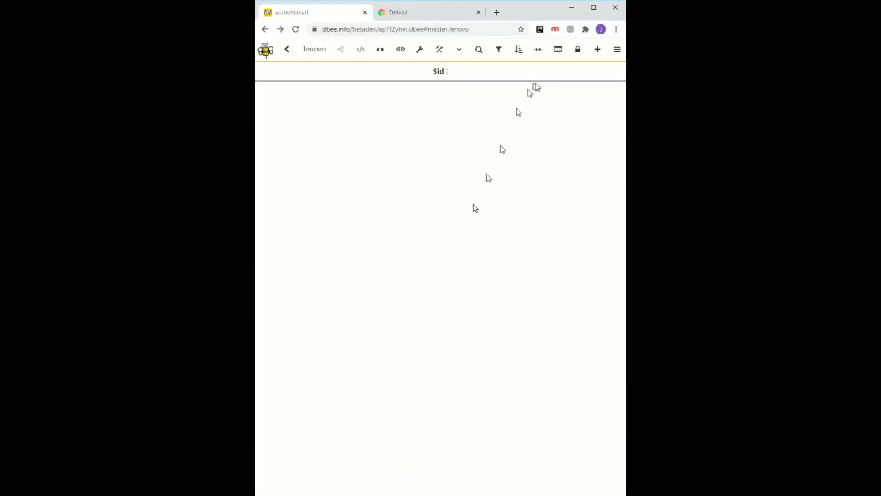
{"action": "left_click", "coordinate": [597, 53]}
{"action": "left_click", "coordinate": [598, 54]}
{"action": "left_click", "coordinate": [598, 53]}
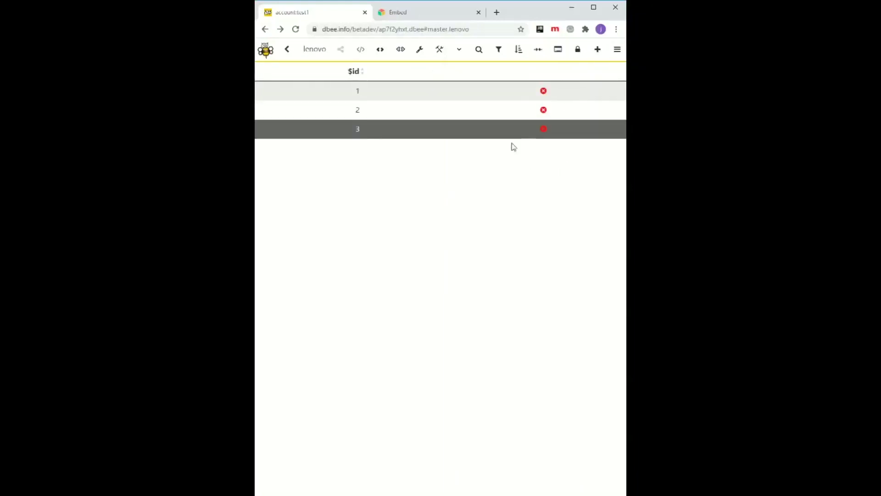
Save all changes and dismiss the alert that master isn't locked by this session.
{"action": "left_click", "coordinate": [264, 51]}
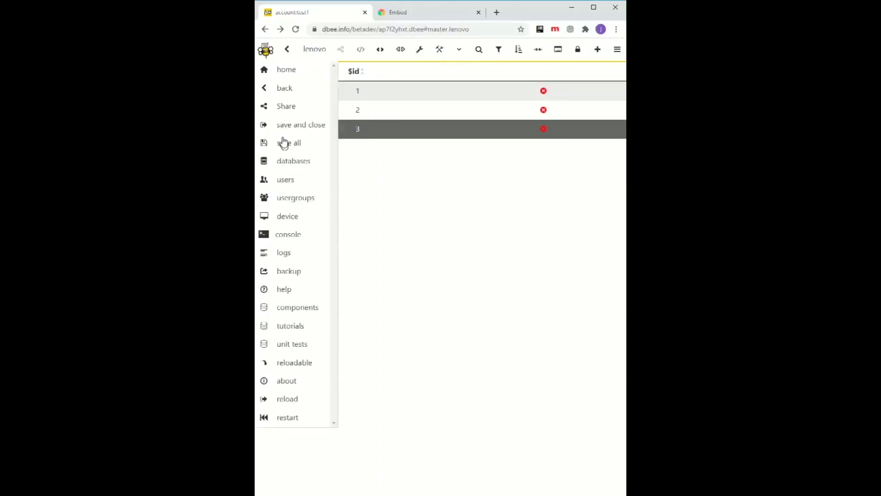
{"action": "left_click", "coordinate": [284, 144]}
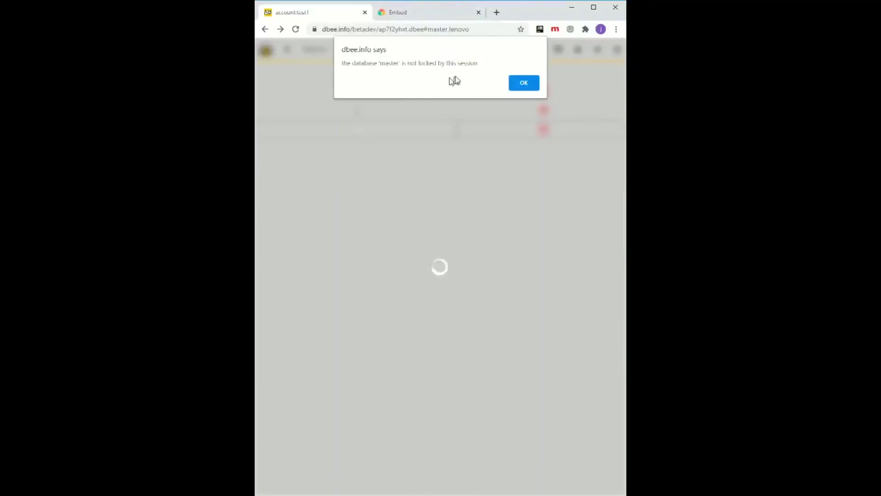
{"action": "left_click", "coordinate": [525, 86]}
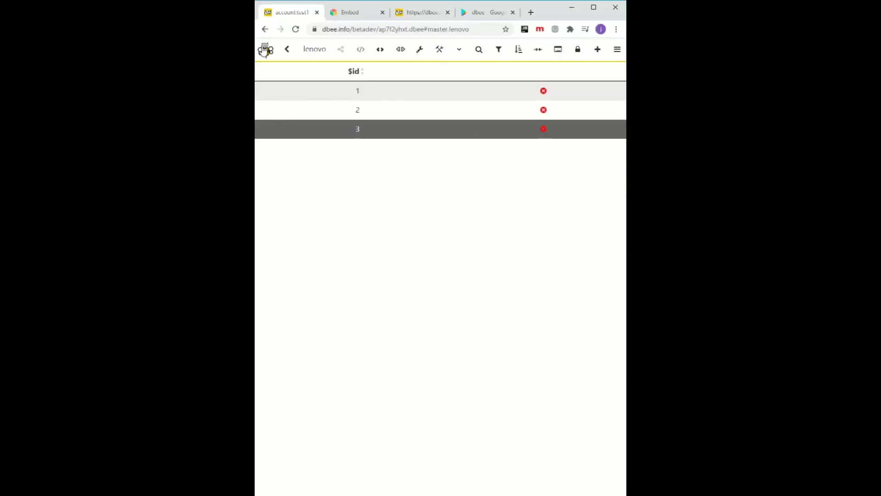
Go back to the databases list, then view the dBee home page and dbee Google Play results.
{"action": "left_click", "coordinate": [264, 50]}
{"action": "left_click", "coordinate": [276, 70]}
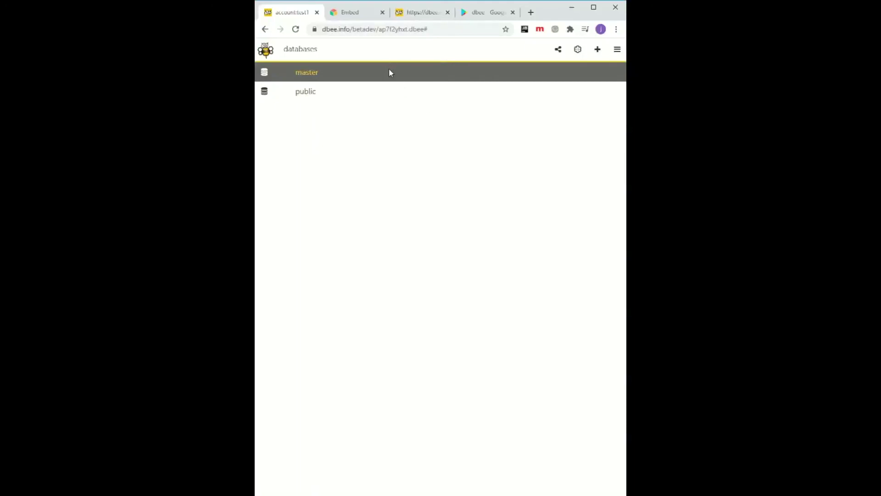
{"action": "left_click", "coordinate": [419, 15]}
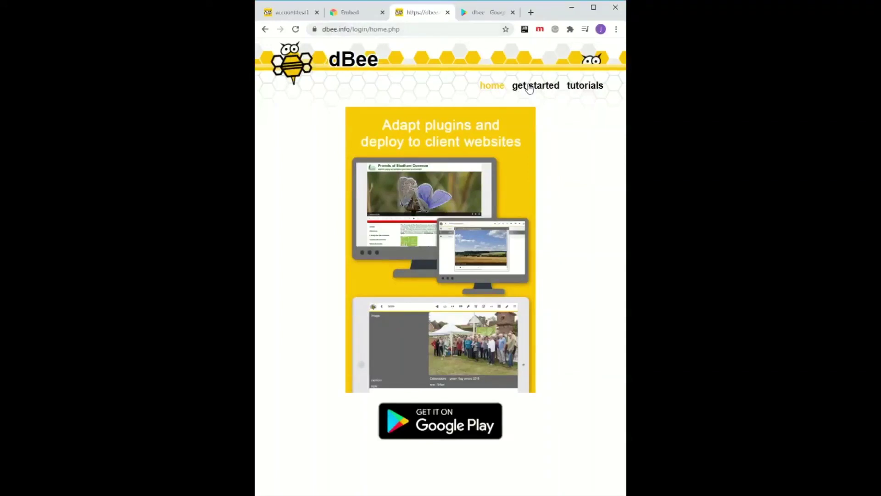
{"action": "left_click", "coordinate": [490, 15]}
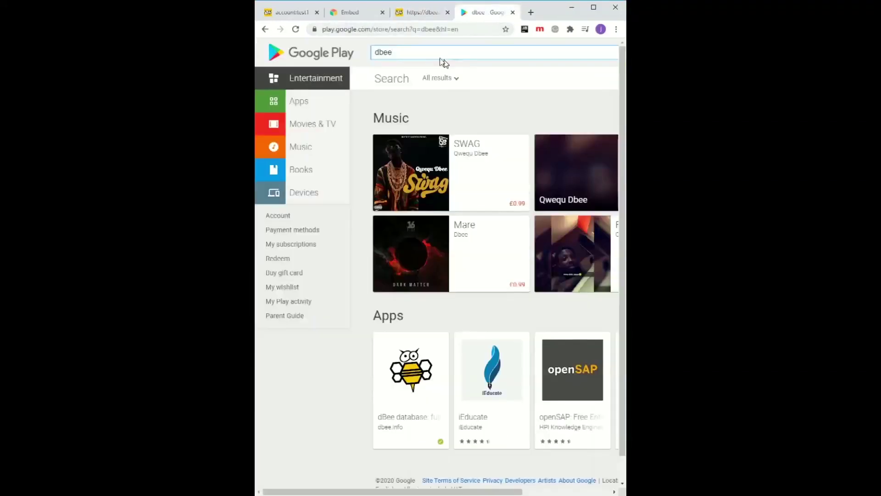